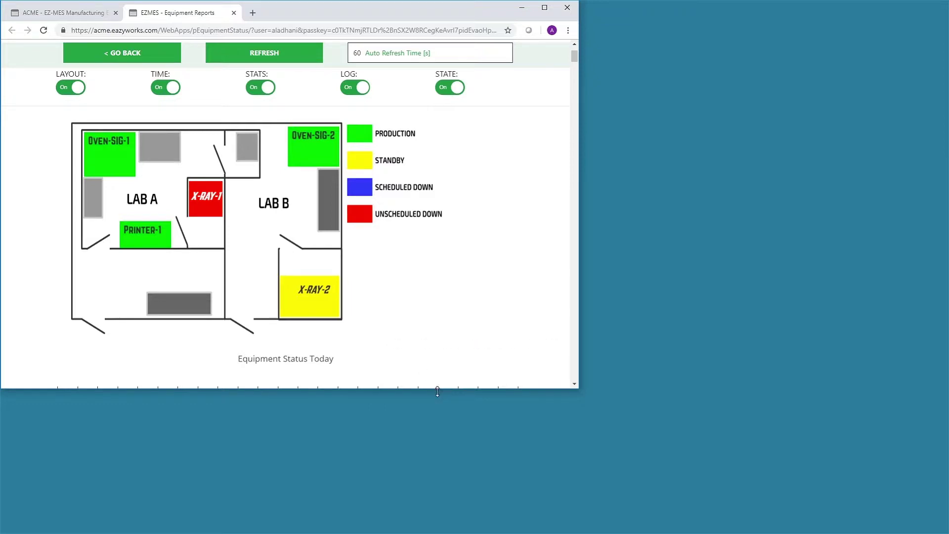
# Step: Enlarge the browser window downward and examine the equipment timeline, each machine's donut chart, the log and the current state table
pyautogui.moveTo(438, 392); pyautogui.dragTo(450, 533)
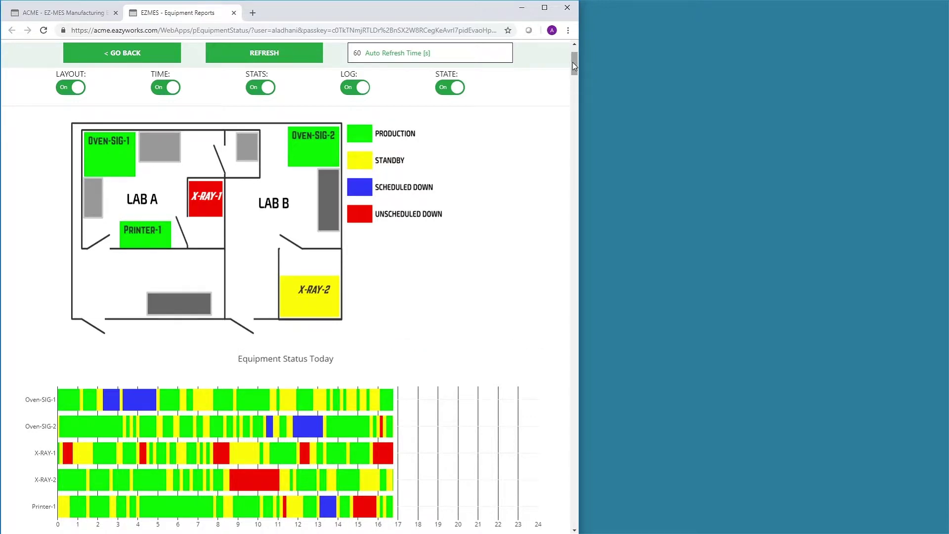
pyautogui.moveTo(572, 61); pyautogui.dragTo(571, 88)
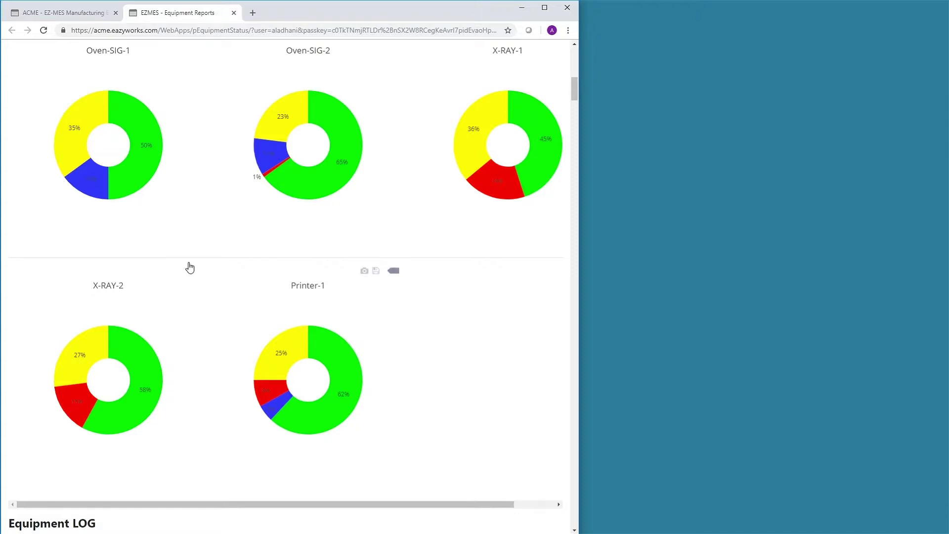
pyautogui.moveTo(99, 193)
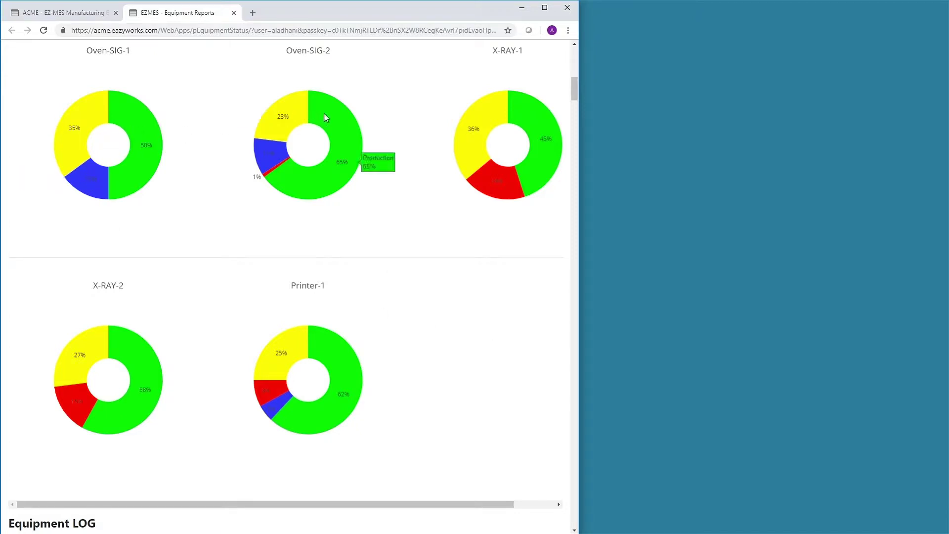
pyautogui.moveTo(332, 182)
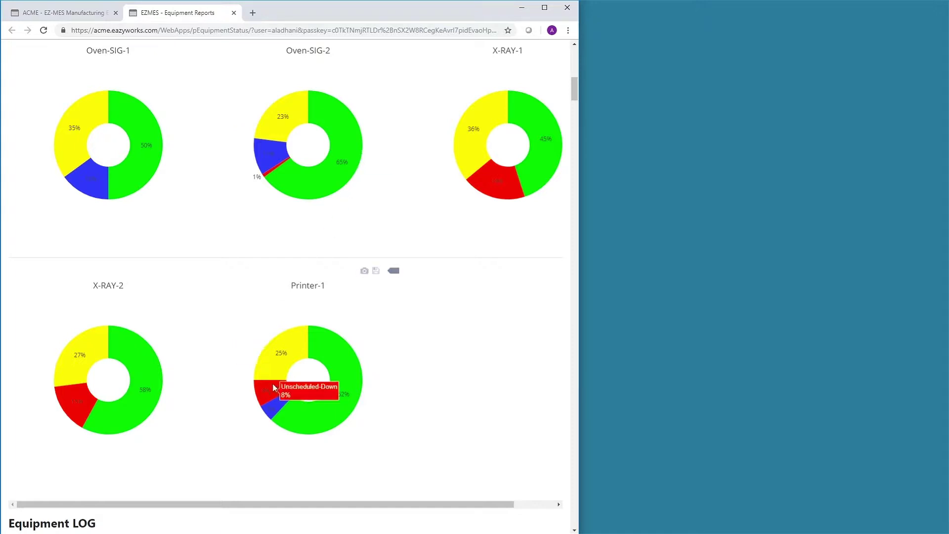
pyautogui.moveTo(272, 406)
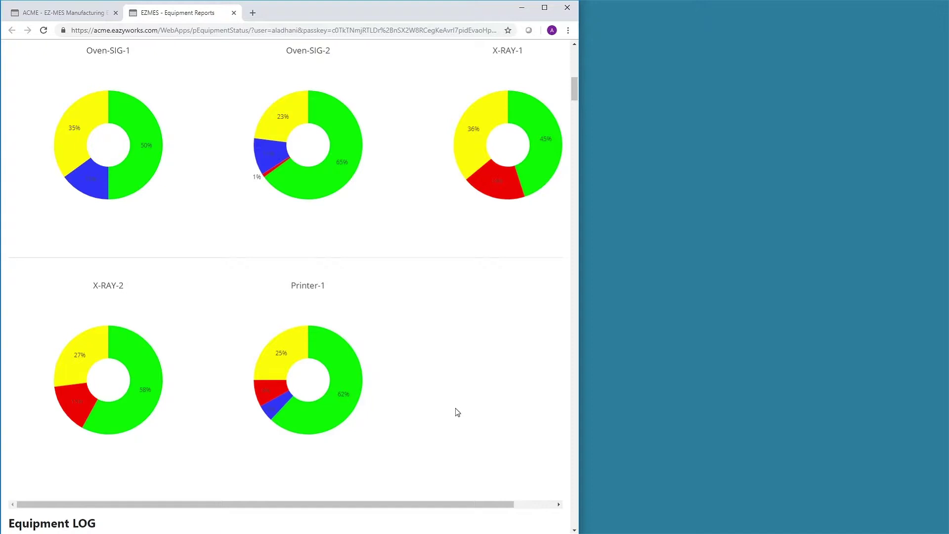
pyautogui.moveTo(139, 170)
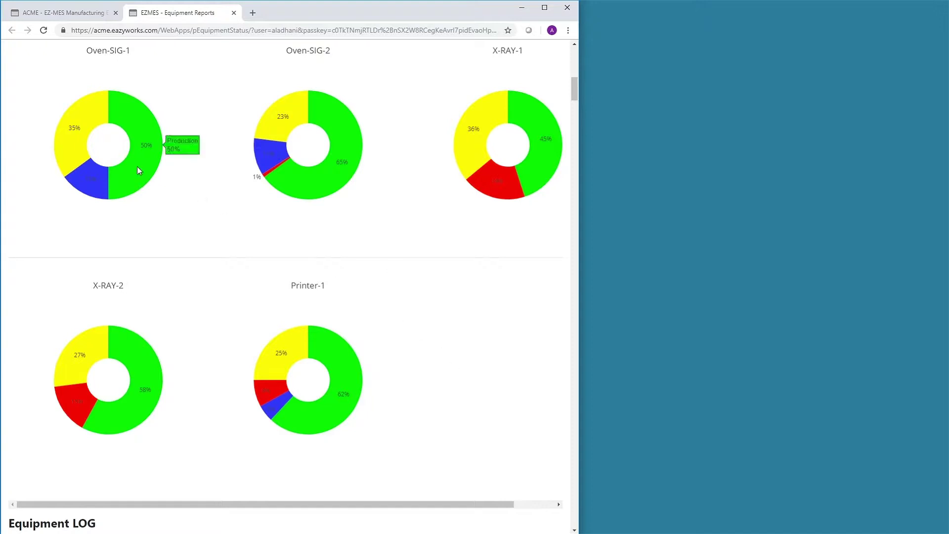
pyautogui.moveTo(317, 196)
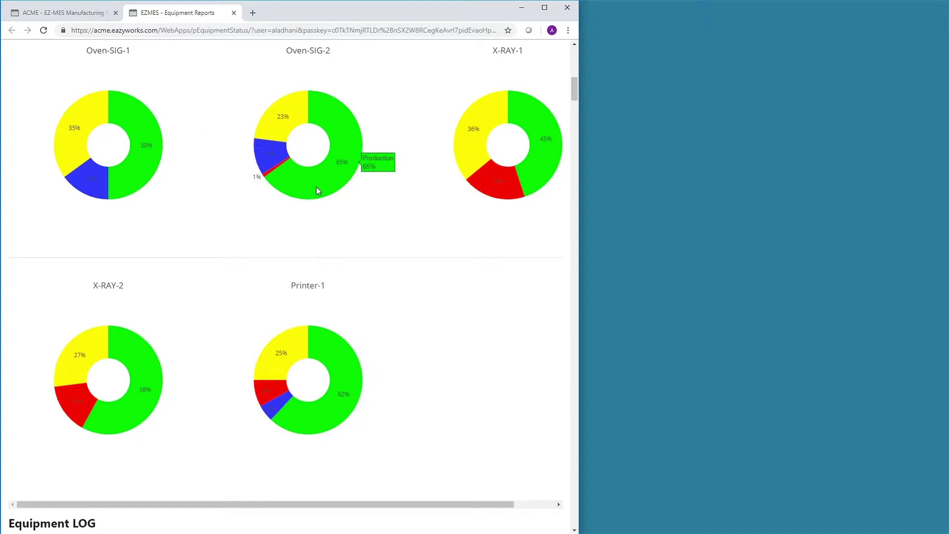
pyautogui.moveTo(351, 400)
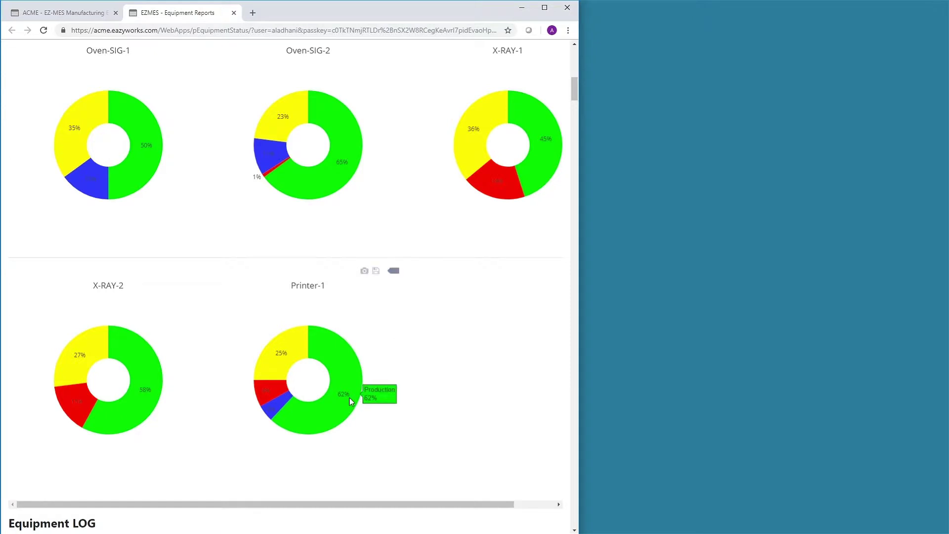
pyautogui.moveTo(139, 417)
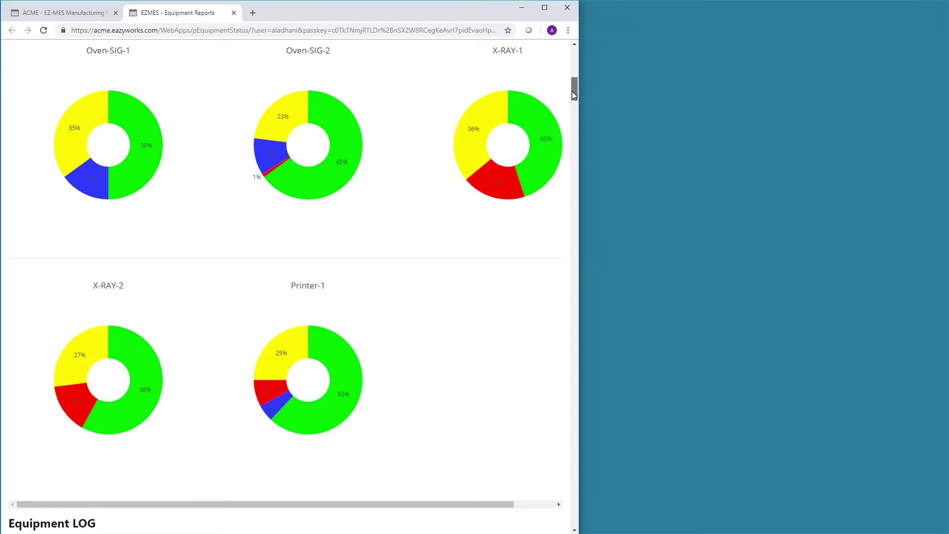
pyautogui.moveTo(573, 91); pyautogui.dragTo(523, 518)
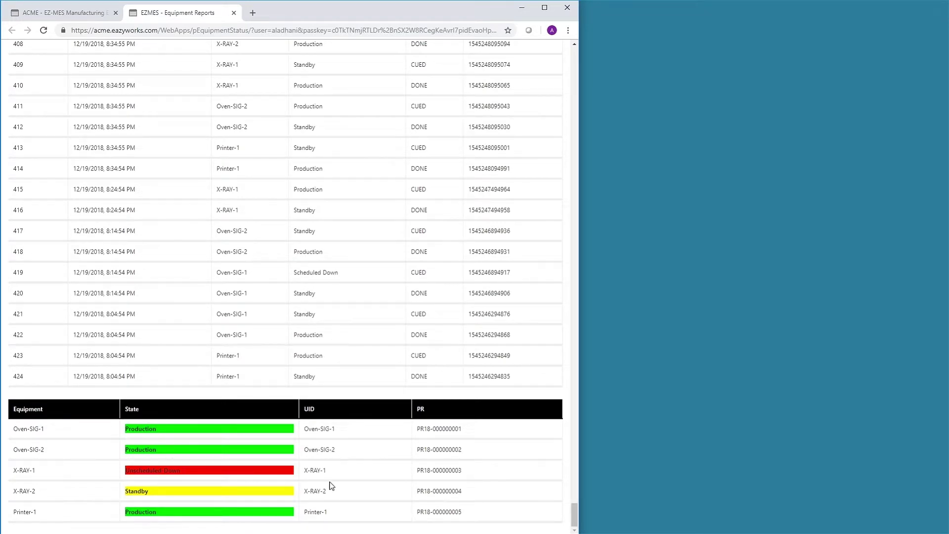
# Step: Turn off the State, Log, Stats, Time and Layout sections of the equipment status report
pyautogui.moveTo(574, 514); pyautogui.dragTo(586, 60)
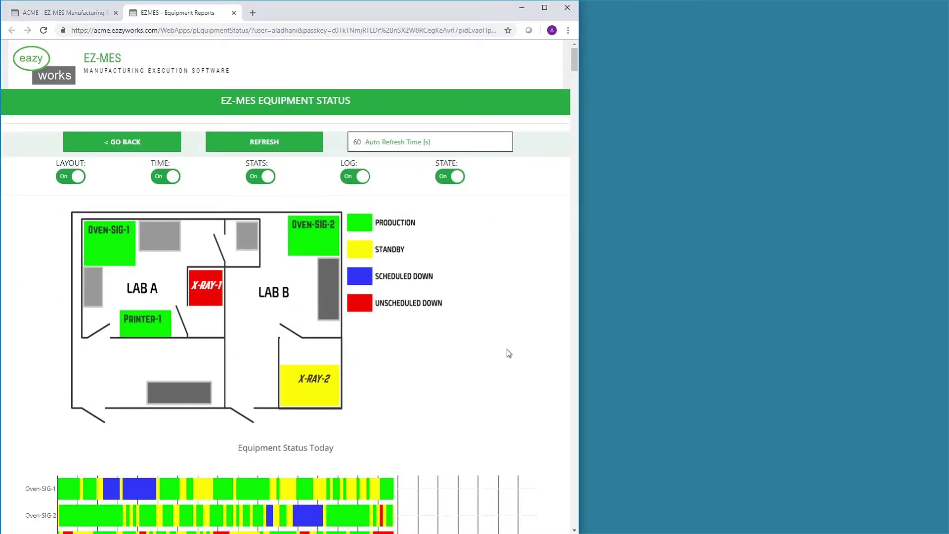
pyautogui.click(444, 179)
pyautogui.click(351, 179)
pyautogui.click(267, 179)
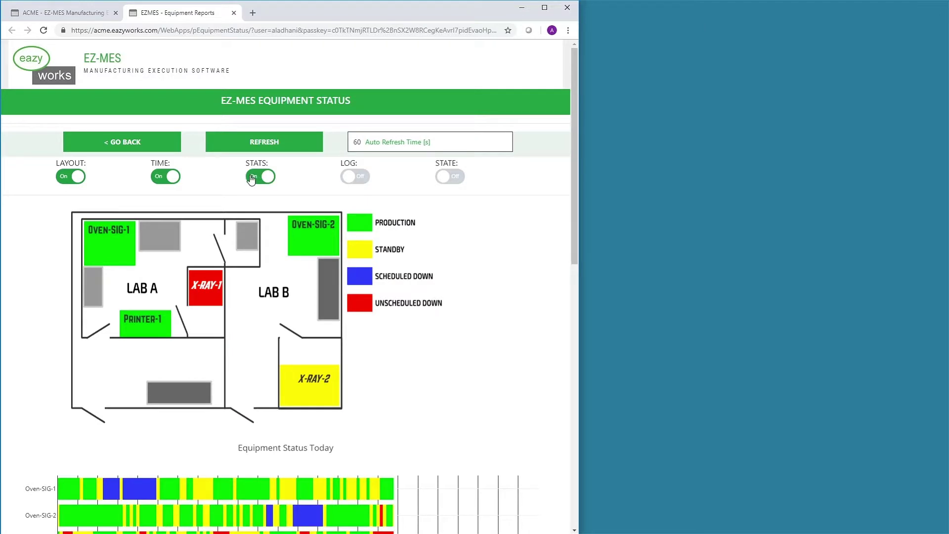
pyautogui.click(166, 177)
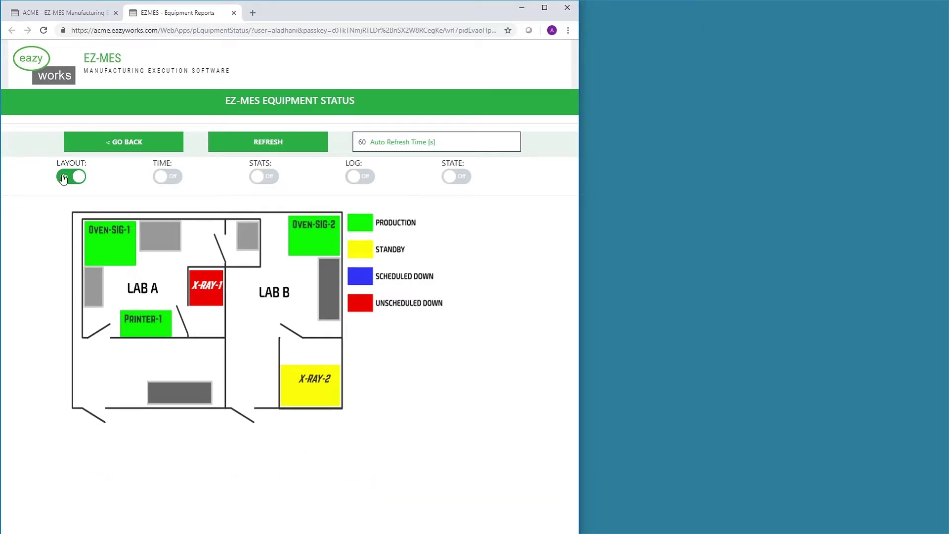
pyautogui.click(65, 177)
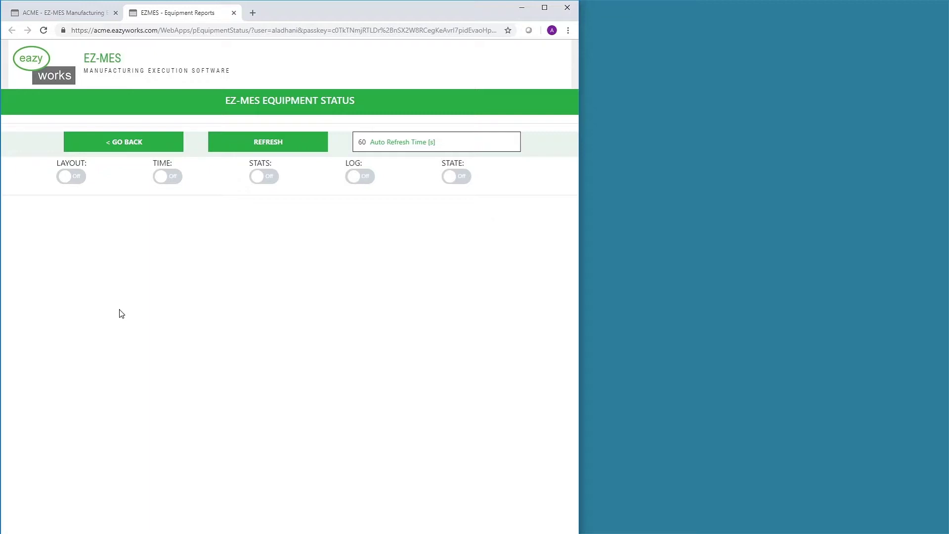
# Step: Turn the Layout and Time sections back on and view the floor plan together with the status timeline
pyautogui.click(77, 183)
pyautogui.click(172, 181)
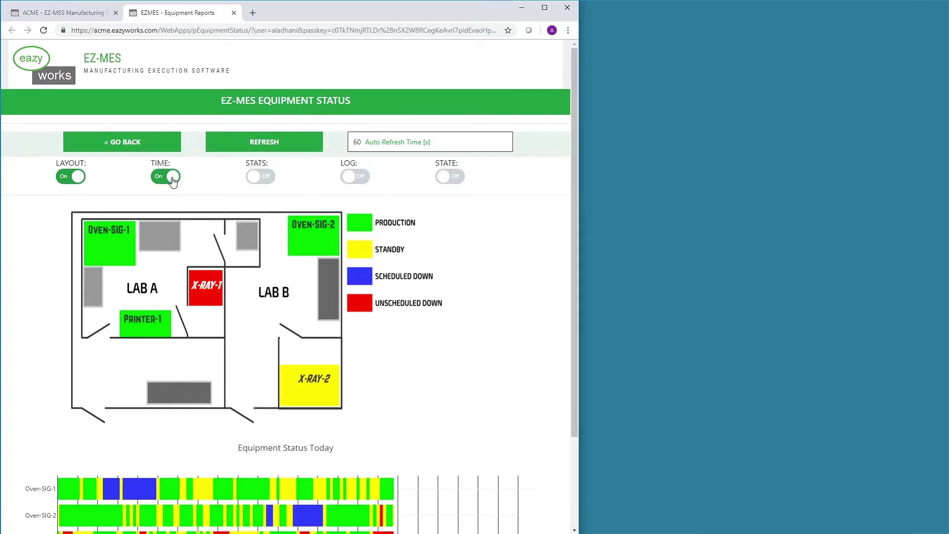
pyautogui.moveTo(574, 243); pyautogui.dragTo(572, 326)
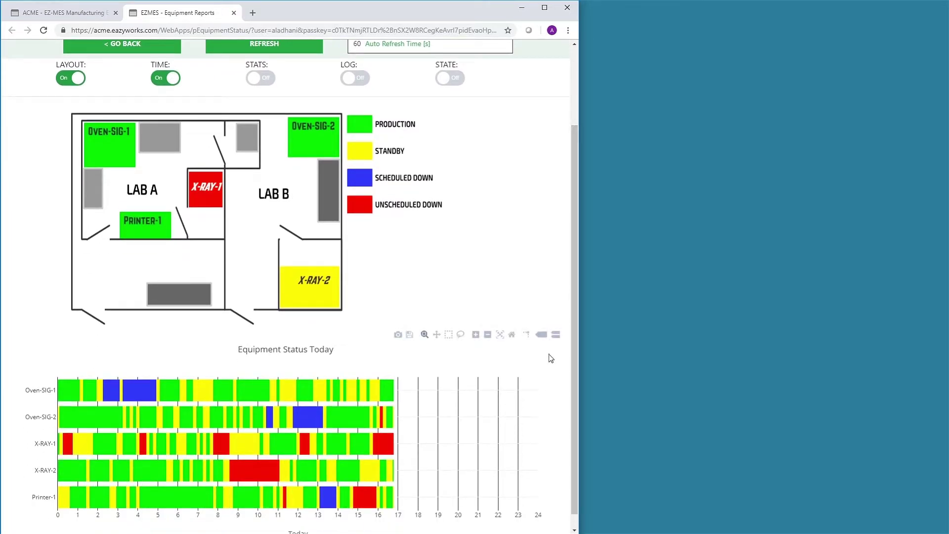
# Step: Open a second equipment status report from the main EZ-MES page and start monitoring the equipment
pyautogui.click(49, 15)
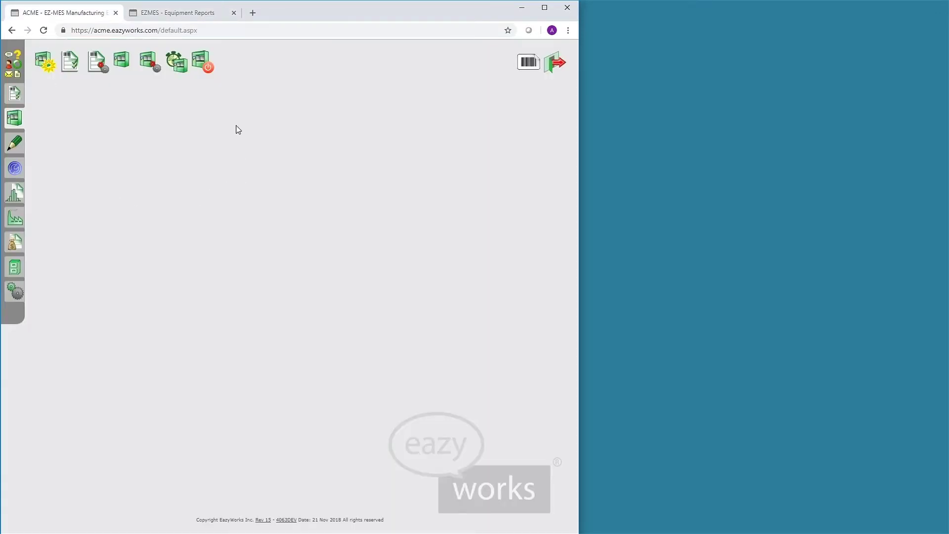
pyautogui.click(204, 68)
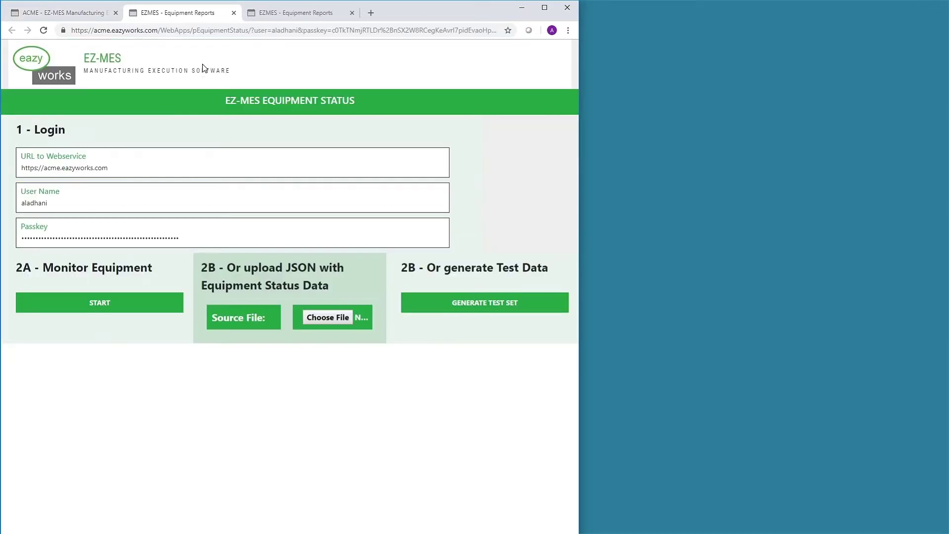
pyautogui.click(115, 307)
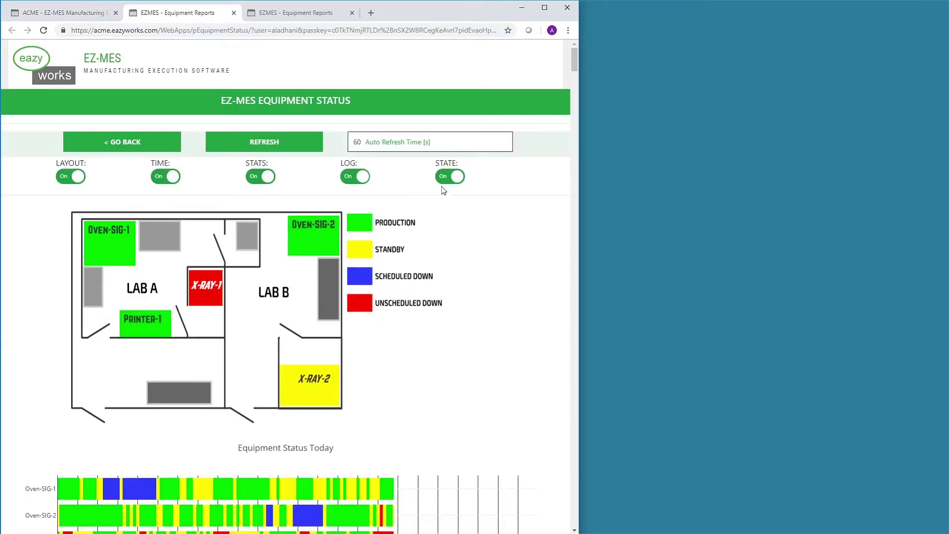
# Step: Turn off the State, Log, Time and Layout sections in the second report, leaving only the Stats donut charts
pyautogui.click(446, 178)
pyautogui.click(354, 184)
pyautogui.click(159, 179)
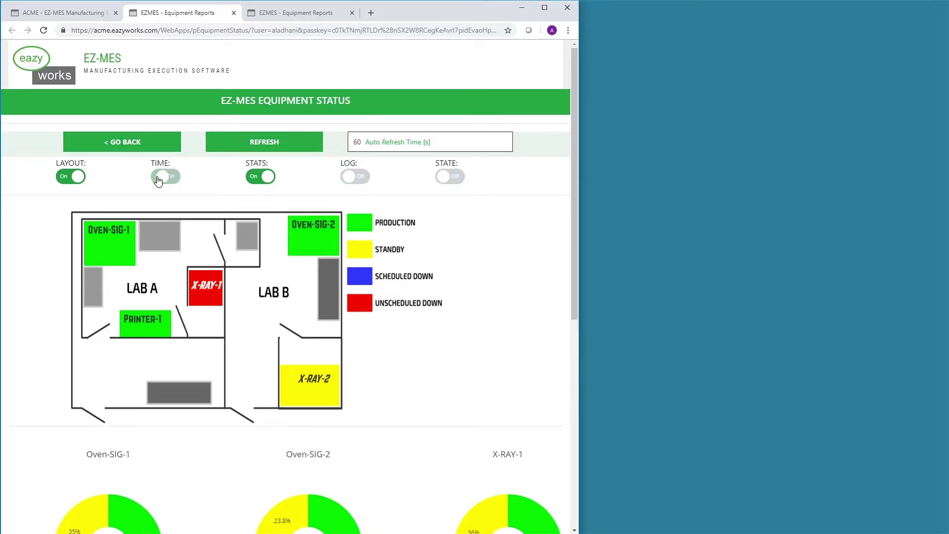
pyautogui.click(71, 184)
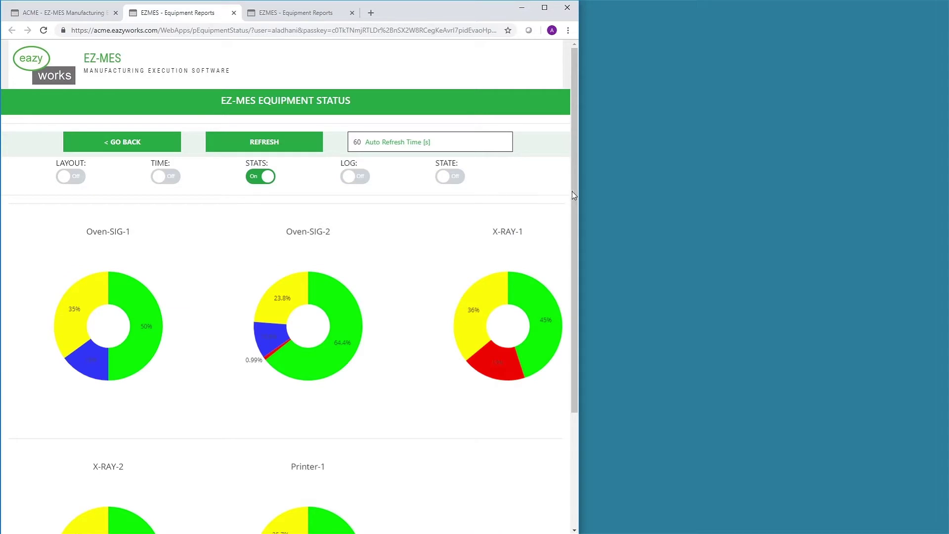
pyautogui.moveTo(574, 195); pyautogui.dragTo(560, 334)
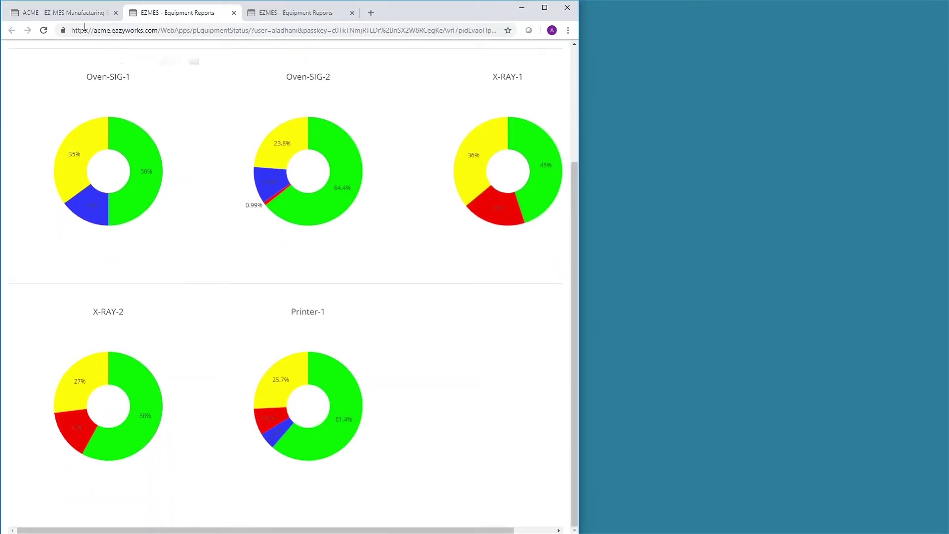
# Step: Open a third equipment status report from the main EZ-MES page and start equipment monitoring in it
pyautogui.click(67, 14)
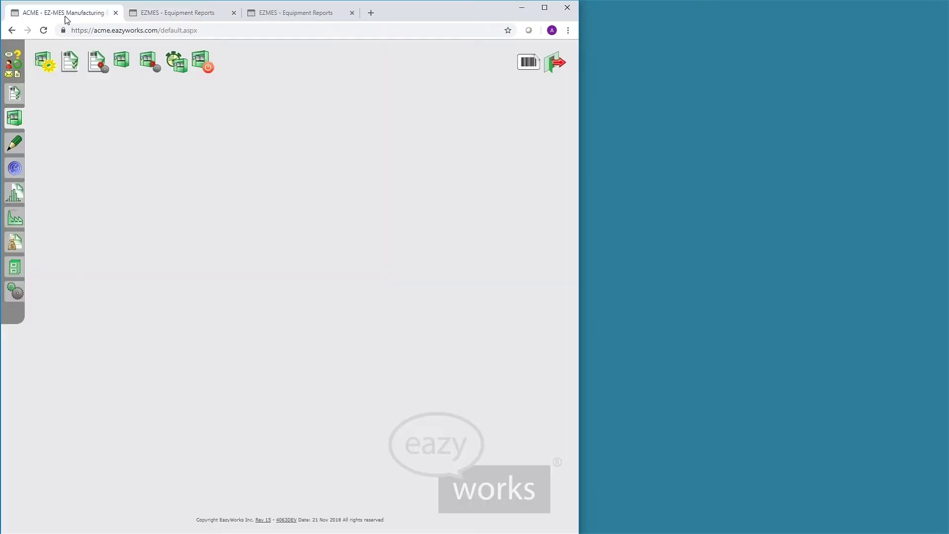
pyautogui.click(209, 66)
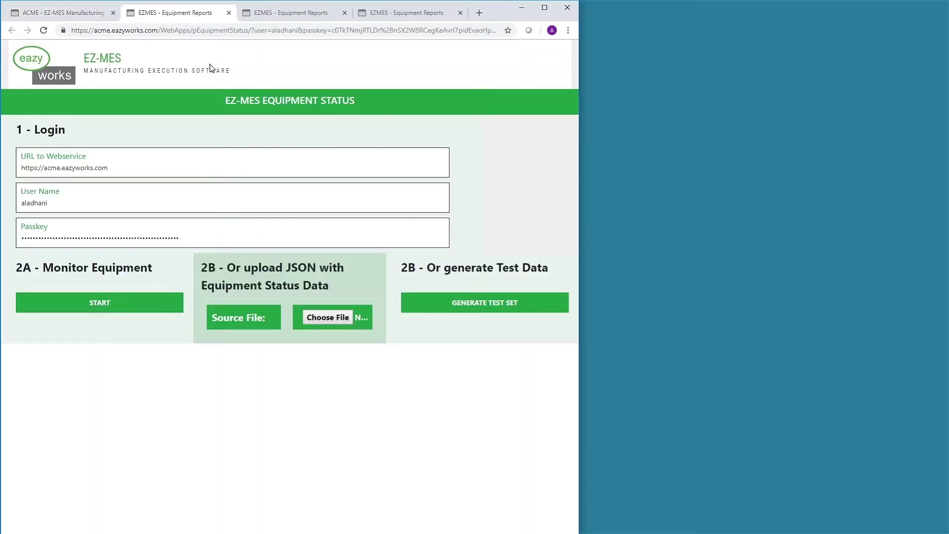
pyautogui.click(102, 305)
# Step: Turn off all sections of the third report, including Layout, Time, Stats and Log, and re-enable only State
pyautogui.click(70, 176)
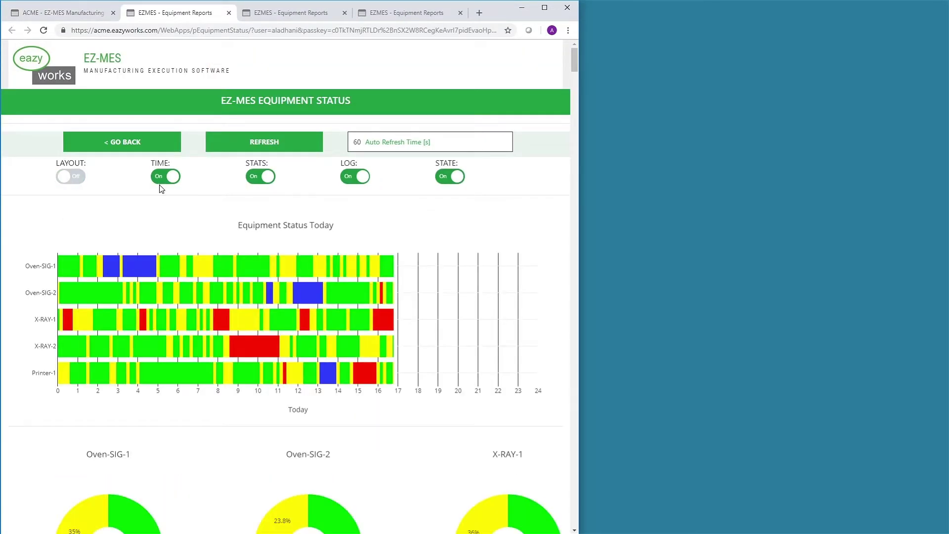
pyautogui.click(161, 179)
pyautogui.click(254, 179)
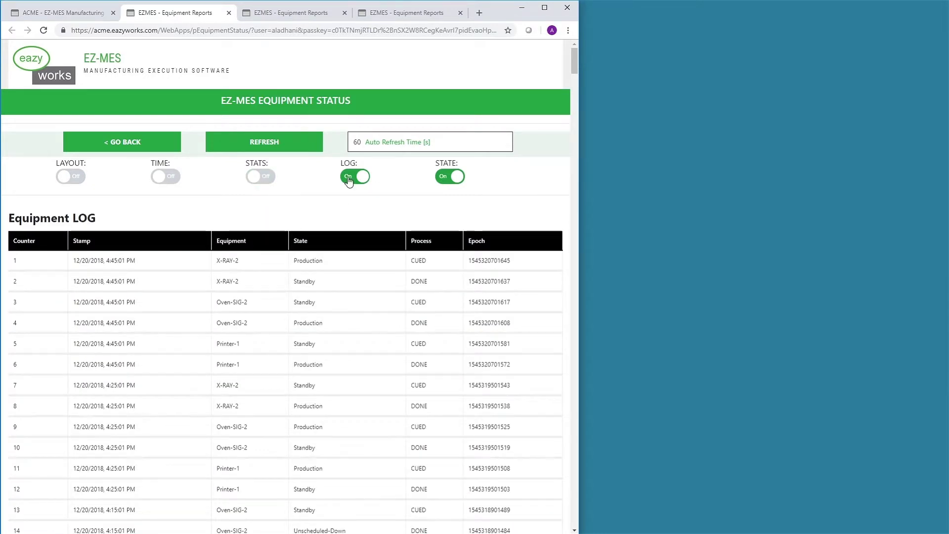
pyautogui.click(352, 179)
pyautogui.click(448, 179)
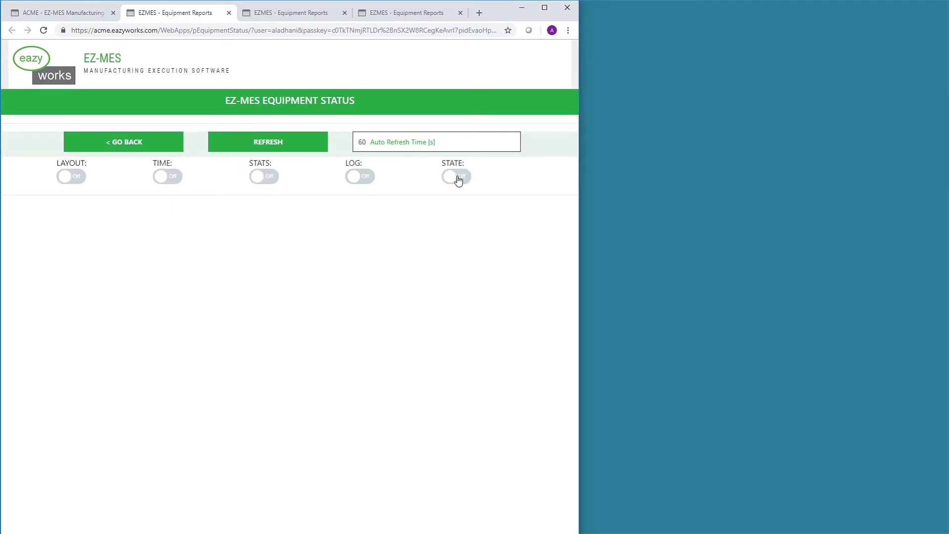
pyautogui.click(457, 177)
# Step: Compare the three open equipment reports, from the Stats view to the Layout and Time view and back to the State table
pyautogui.click(296, 19)
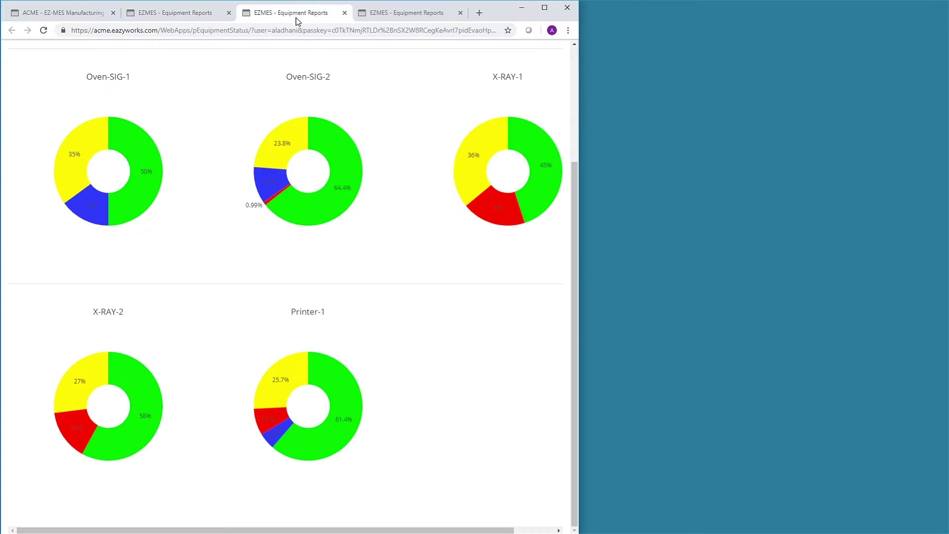
pyautogui.click(399, 19)
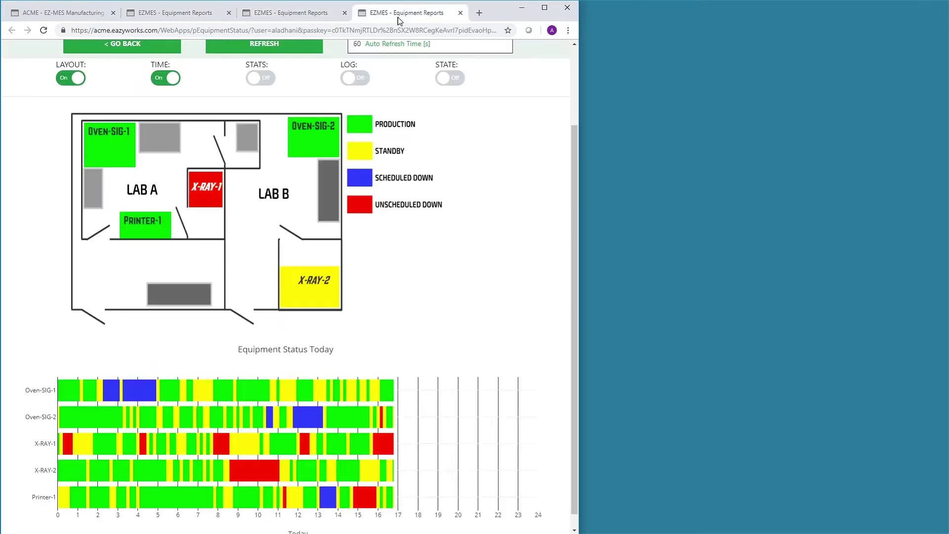
pyautogui.click(312, 18)
pyautogui.click(182, 17)
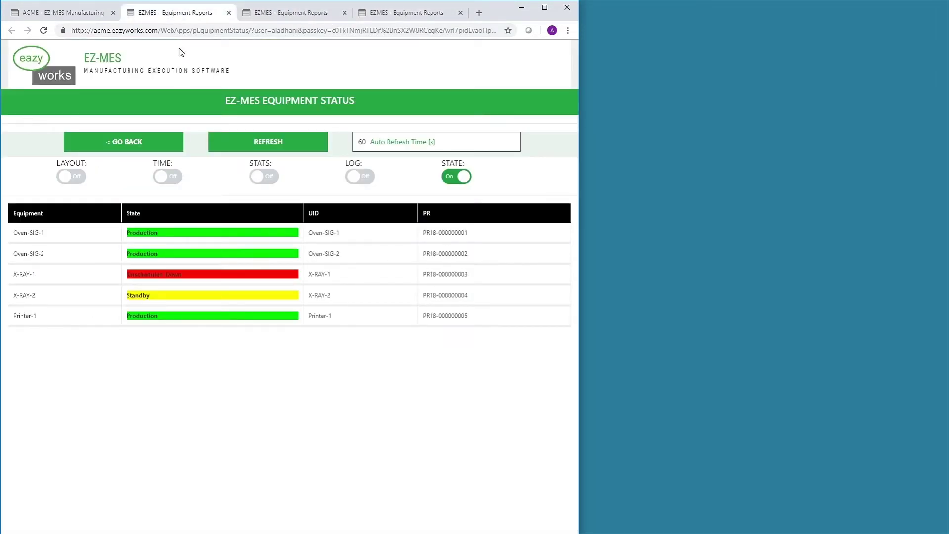
# Step: Close the three equipment reports and open the list of all equipment instances in EZ-MES
pyautogui.click(460, 13)
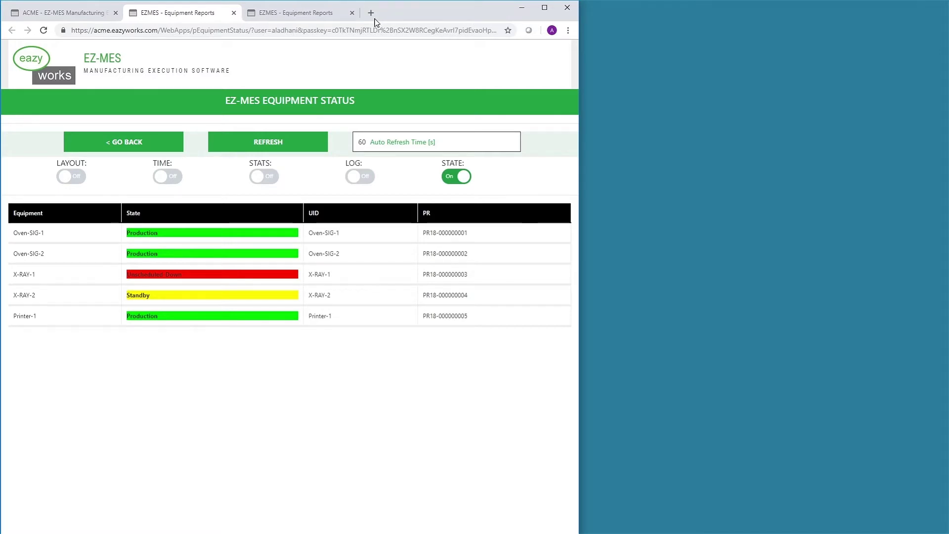
pyautogui.click(345, 12)
pyautogui.click(233, 13)
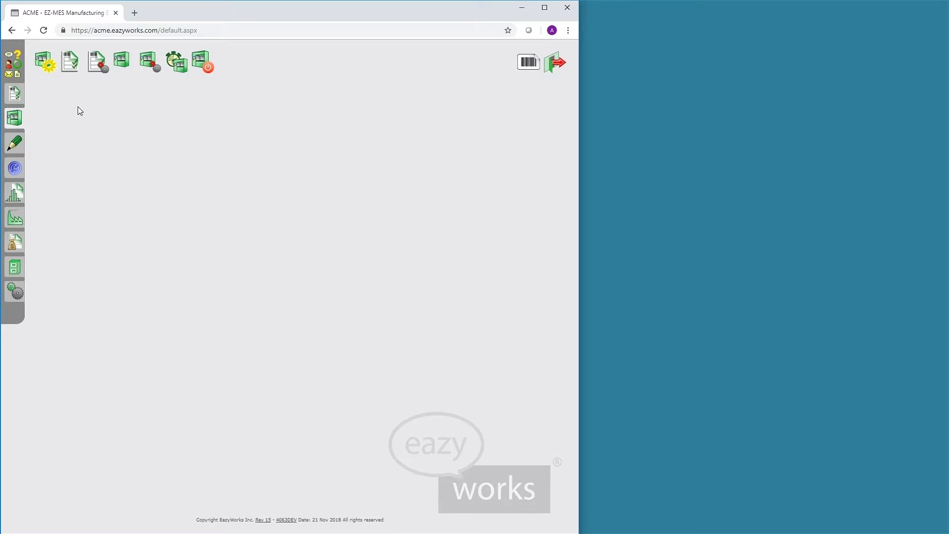
pyautogui.click(120, 61)
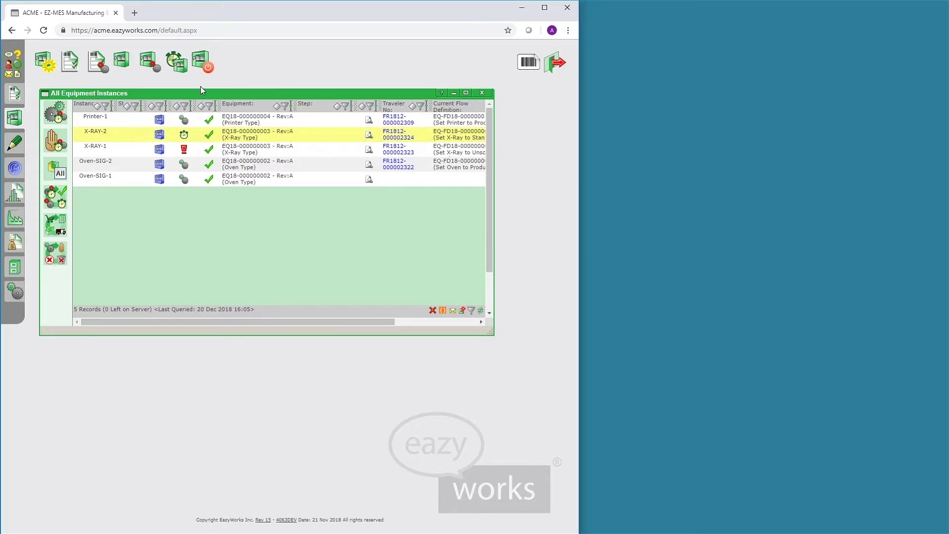
# Step: Load test_set_02_10x.json into a new equipment status page, review its equipment events, and close the page
pyautogui.click(205, 62)
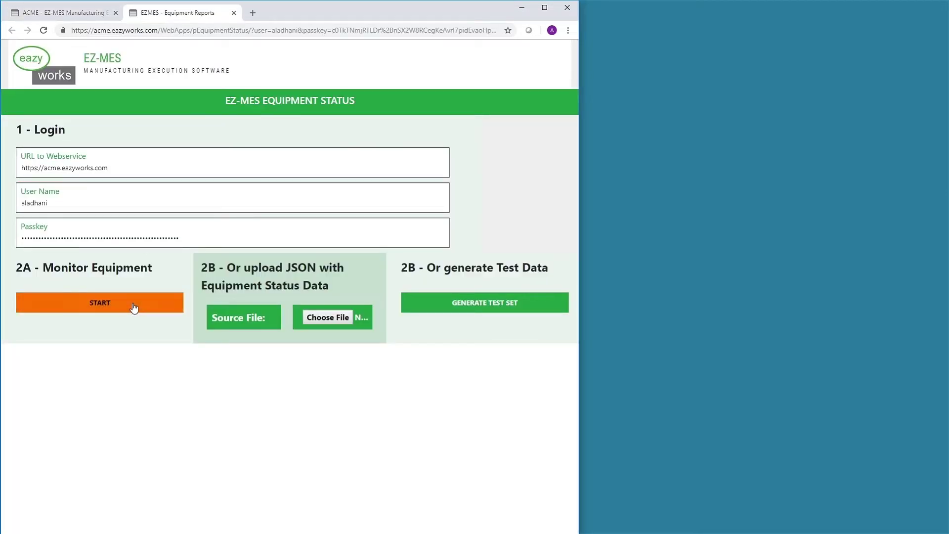
pyautogui.click(328, 317)
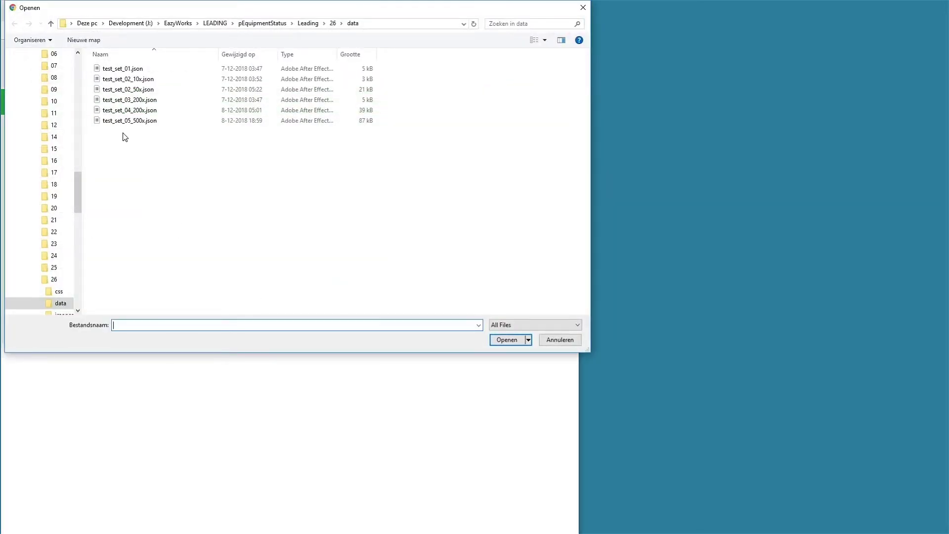
pyautogui.click(121, 80)
pyautogui.scroll(-5, 137, 103)
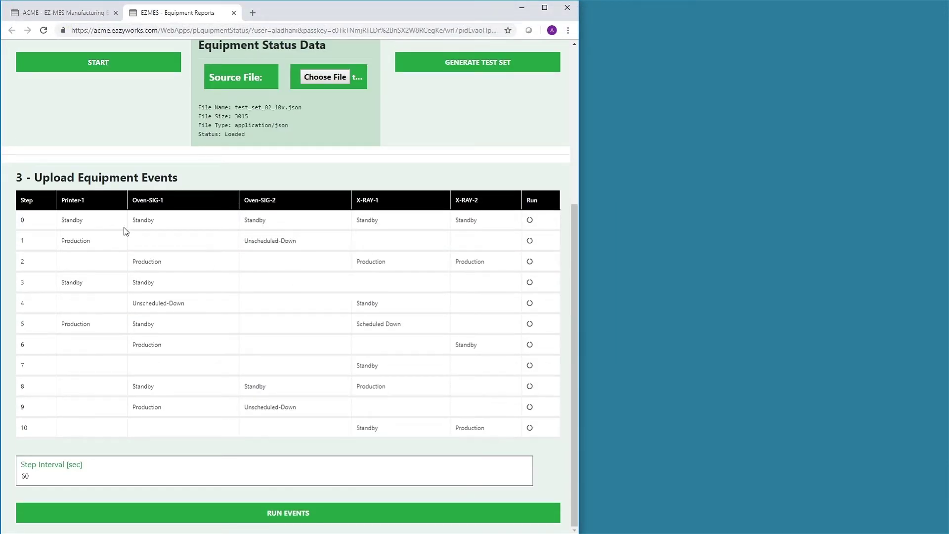
pyautogui.moveTo(34, 177); pyautogui.dragTo(78, 178)
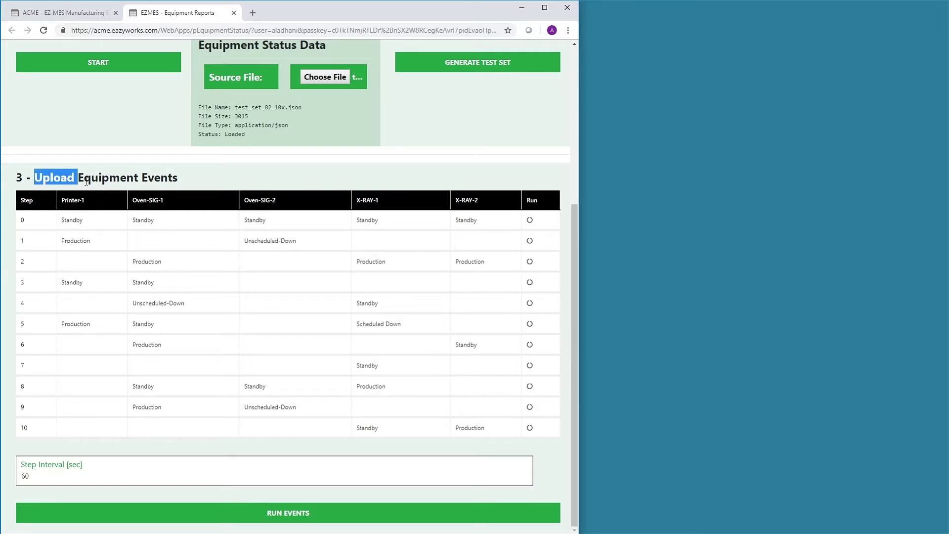
pyautogui.click(235, 14)
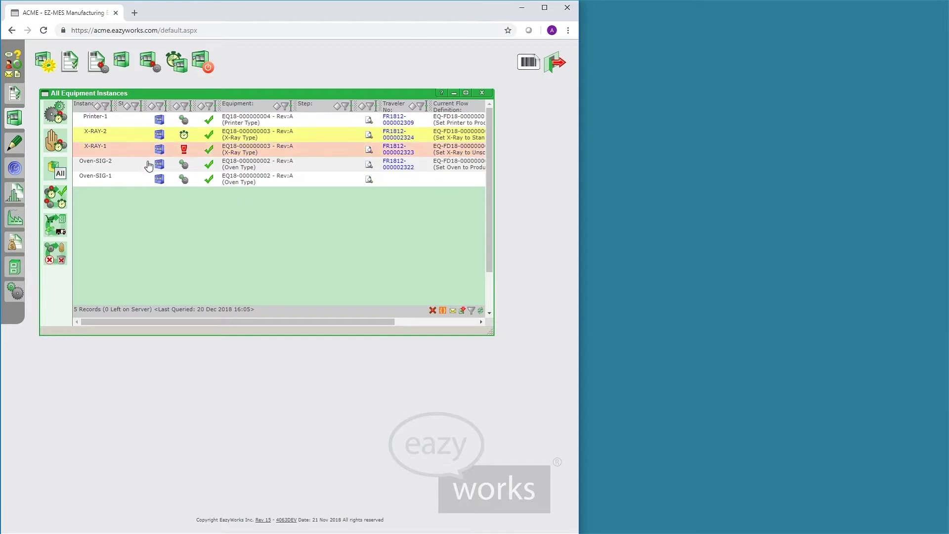
# Step: Start equipment monitoring in a new equipment status report and set its auto refresh time to 5 seconds
pyautogui.click(201, 59)
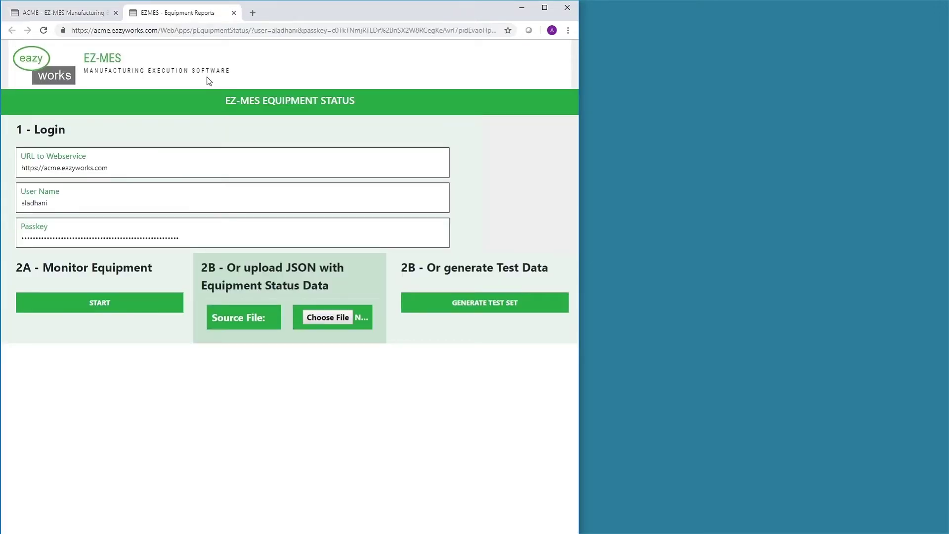
pyautogui.click(104, 307)
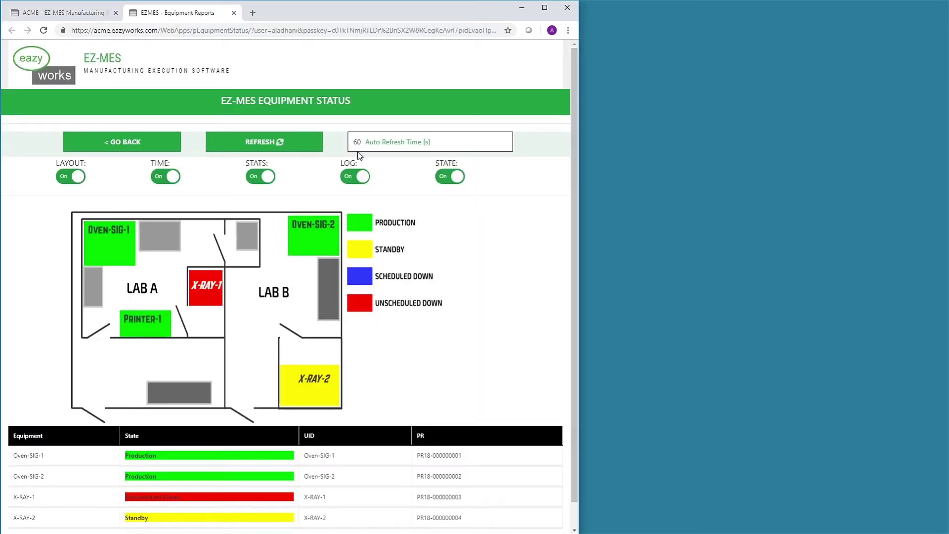
pyautogui.moveTo(359, 140); pyautogui.dragTo(334, 146)
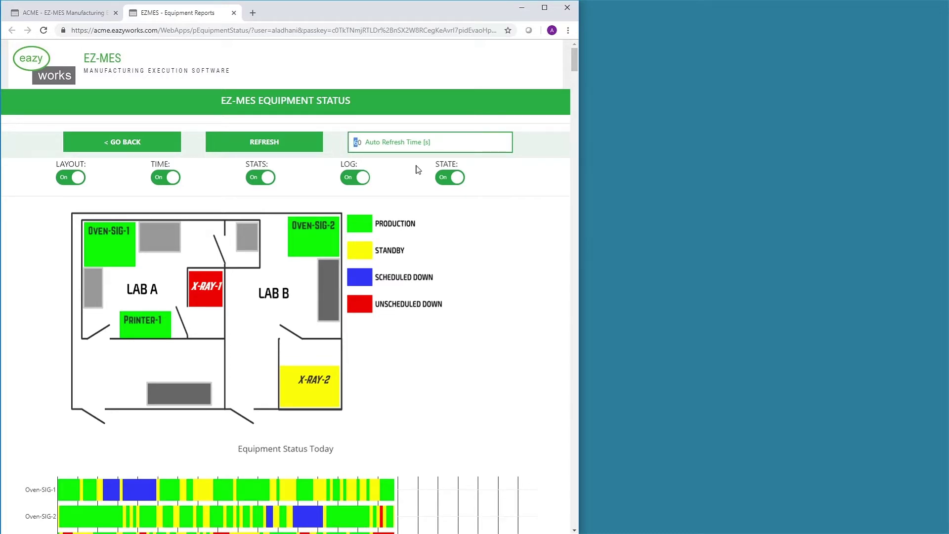
pyautogui.write('5')
pyautogui.click(251, 149)
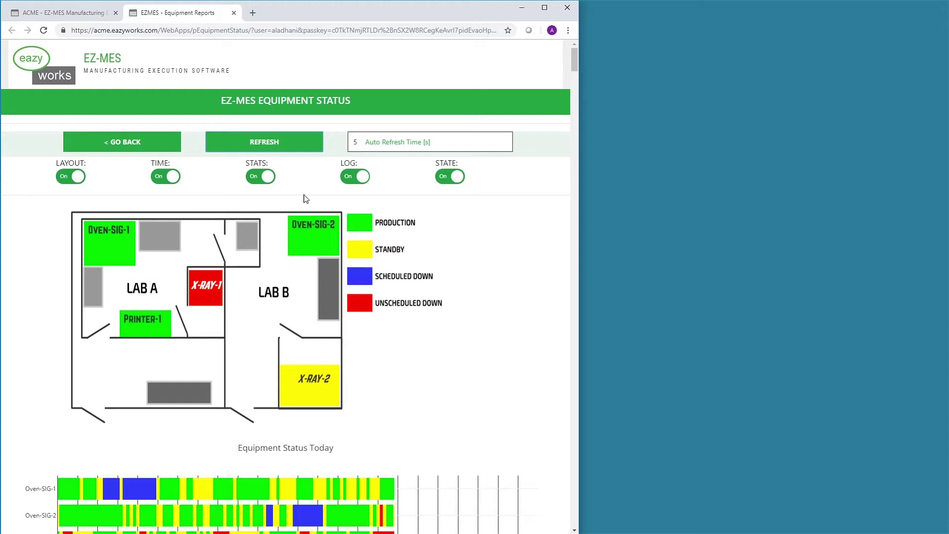
# Step: Arrange the main EZ-MES page in its own window beside a shortened report window, with the Oven-SIG-1 equipment record open
pyautogui.click(43, 14)
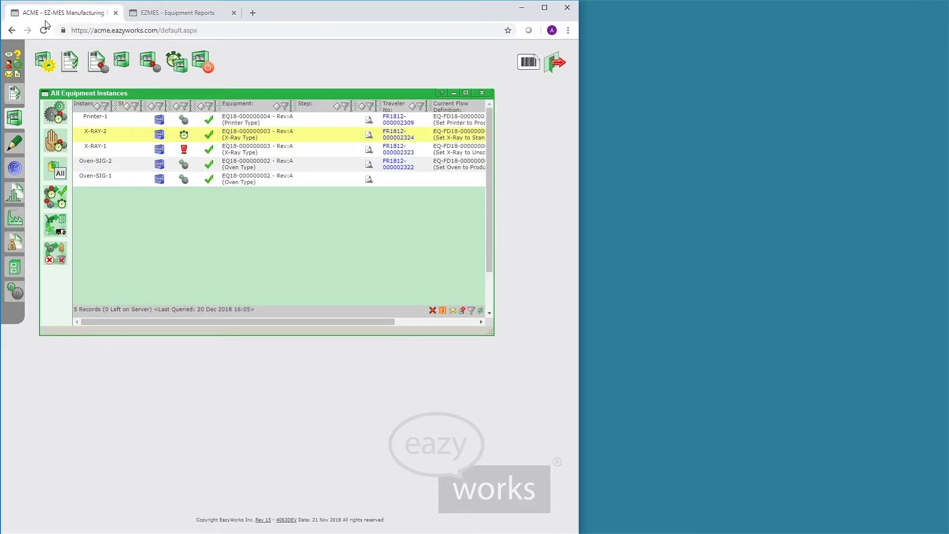
pyautogui.moveTo(43, 13); pyautogui.dragTo(647, 19)
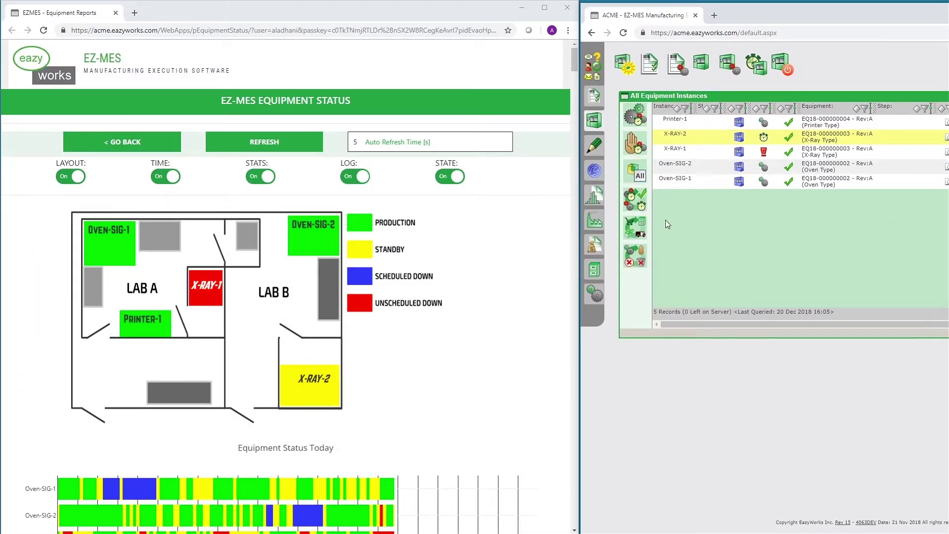
pyautogui.doubleClick(680, 181)
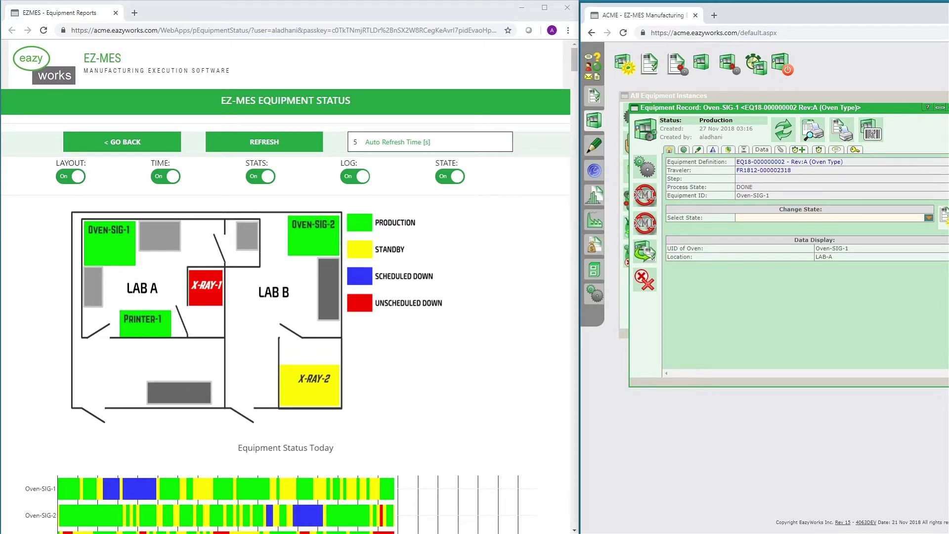
pyautogui.moveTo(290, 533); pyautogui.dragTo(289, 459)
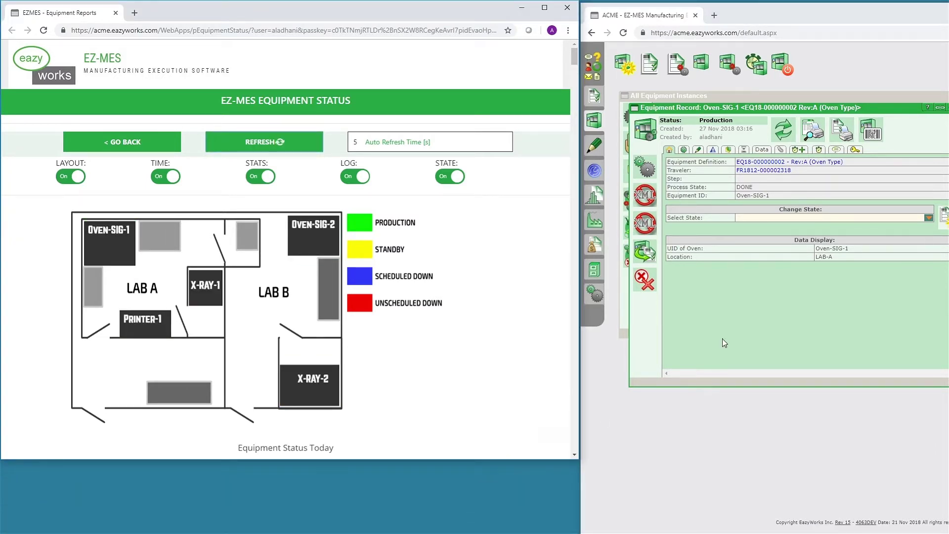
# Step: Change the state of Oven-SIG-1 to Unscheduled-Down and close the resulting traveler
pyautogui.click(929, 218)
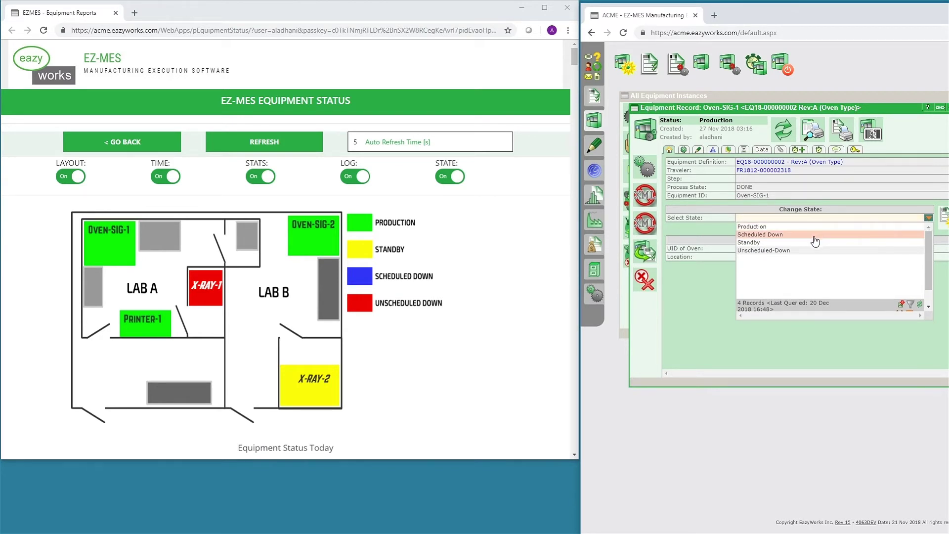
pyautogui.click(772, 251)
pyautogui.click(943, 216)
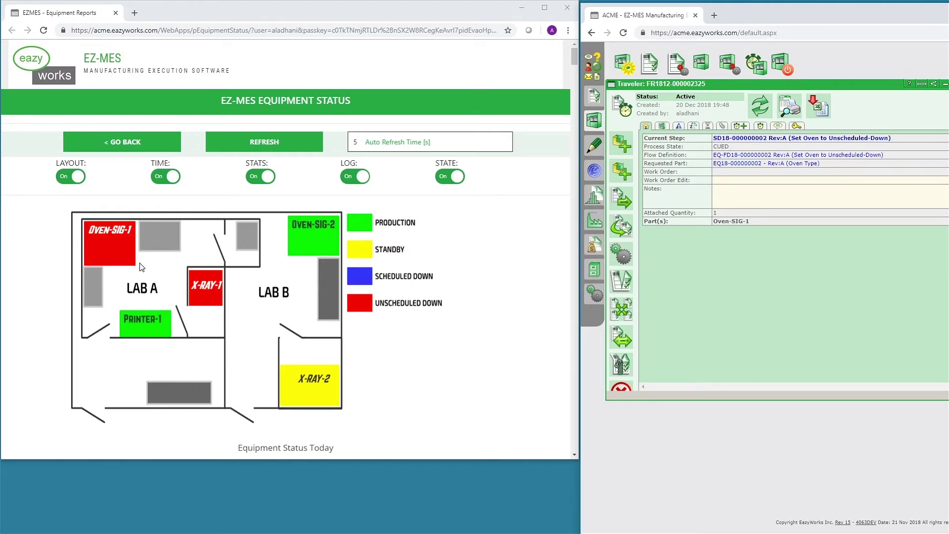
pyautogui.click(945, 84)
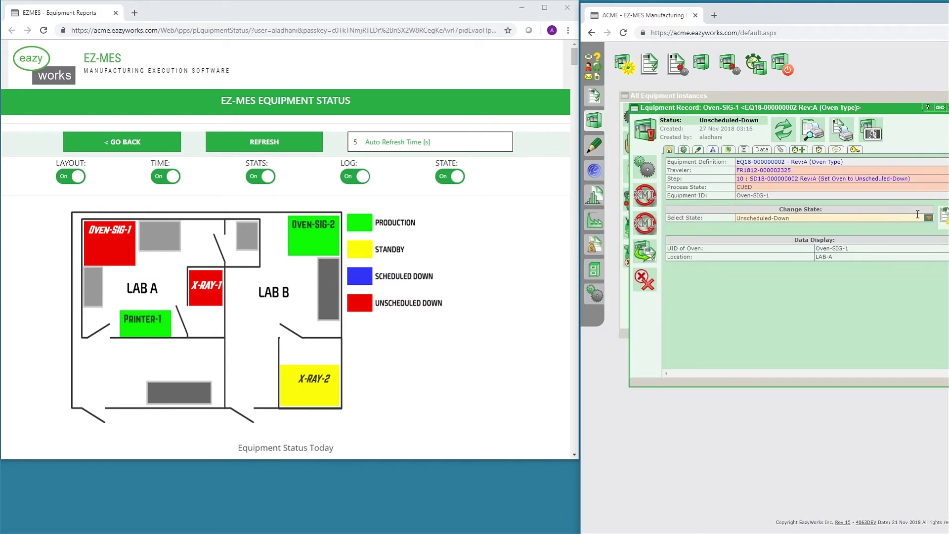
# Step: Change the state of Oven-SIG-1 to Standby
pyautogui.click(929, 219)
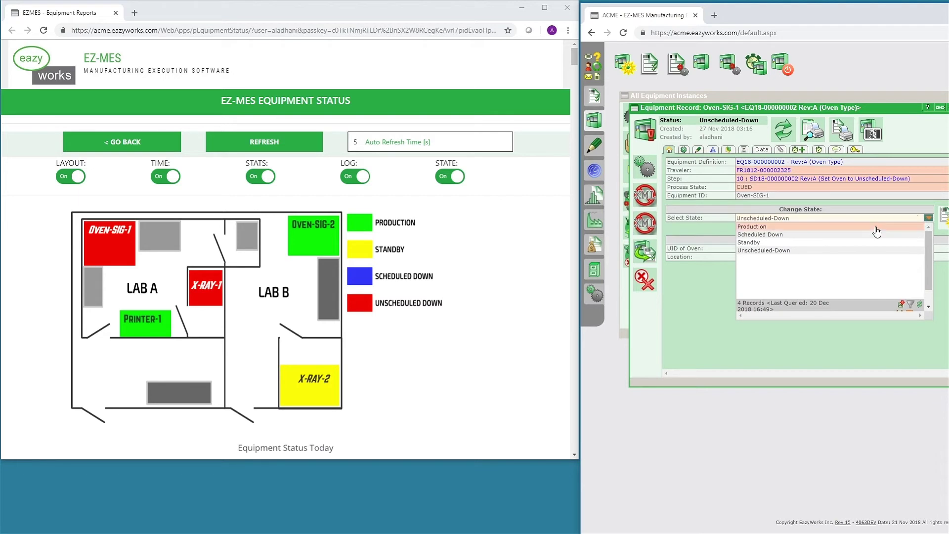
pyautogui.click(798, 243)
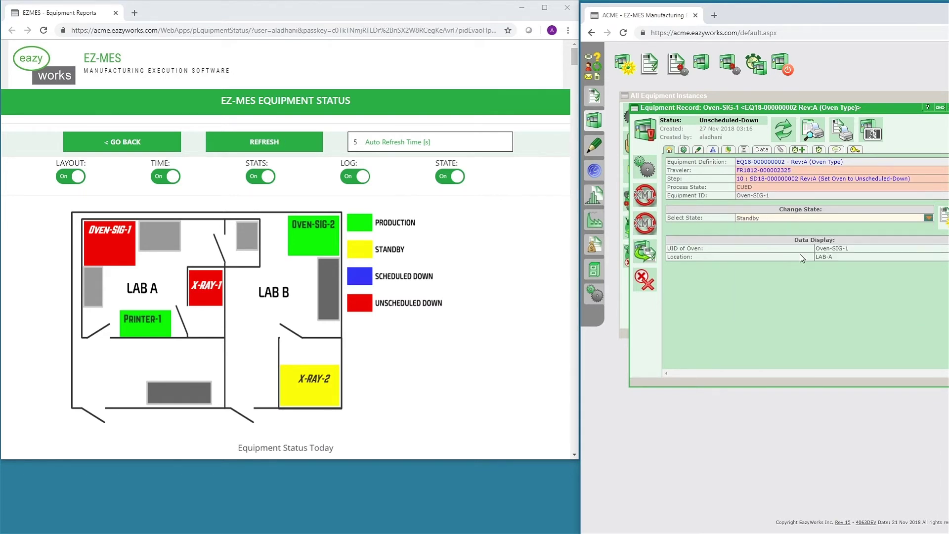
pyautogui.click(943, 216)
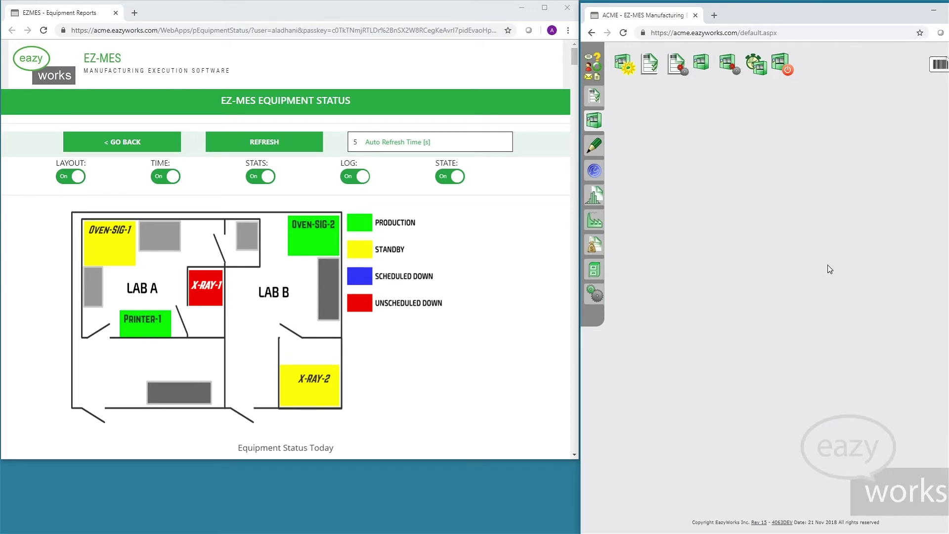
# Step: Open another equipment status page from the main EZ-MES page and upload test_set_02_10x.json as its equipment status data
pyautogui.click(789, 68)
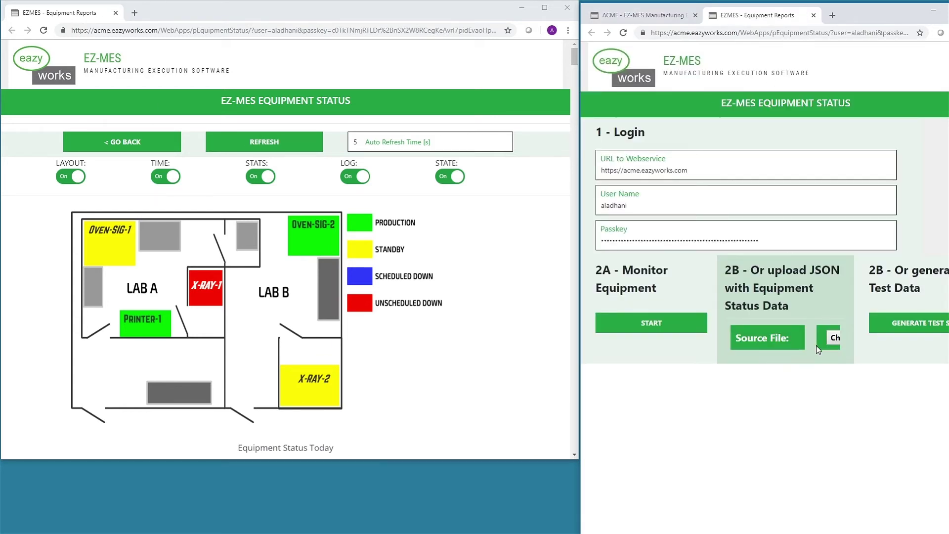
pyautogui.click(830, 350)
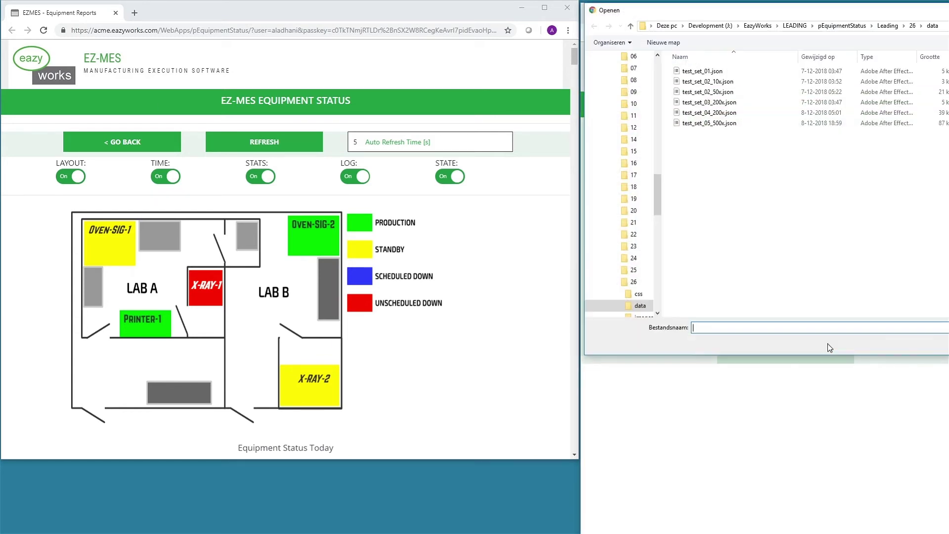
pyautogui.click(699, 83)
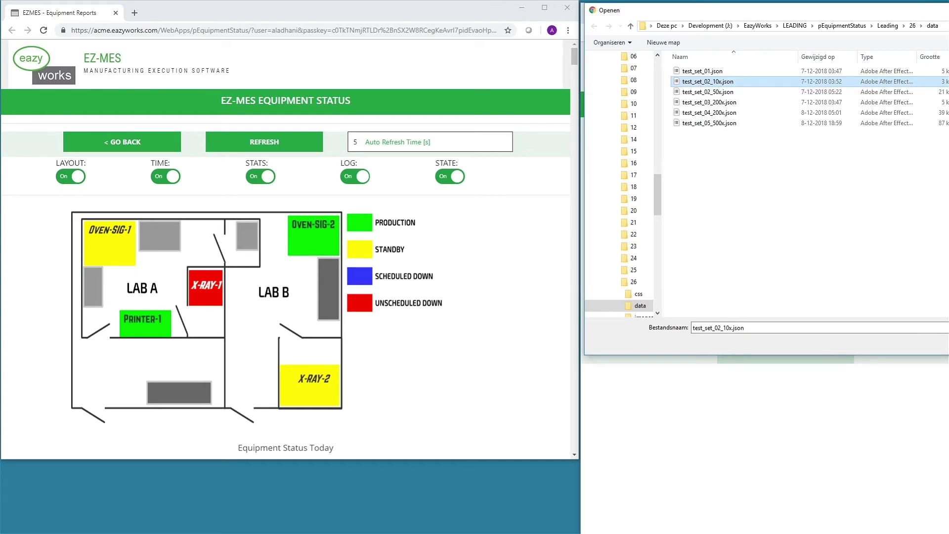
pyautogui.press('Return')
pyautogui.scroll(-5, 765, 296)
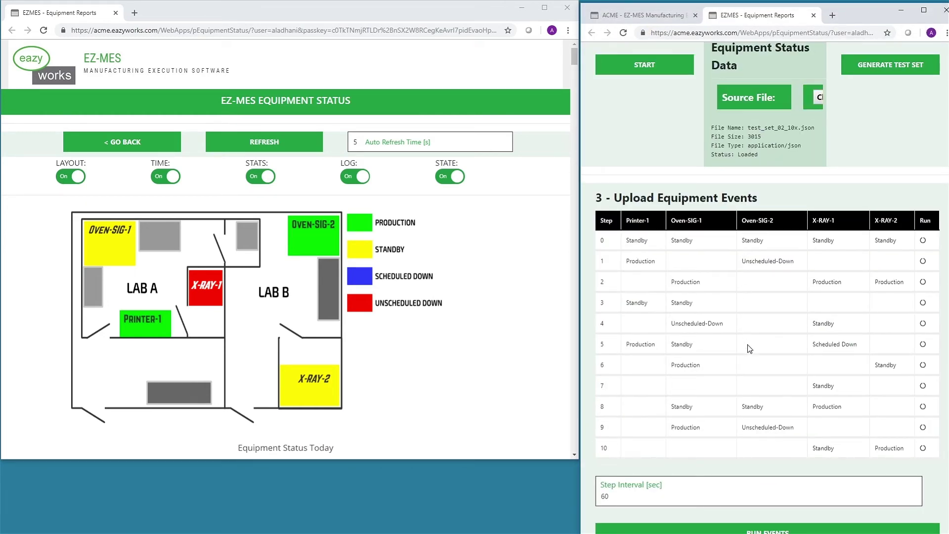
# Step: Run the uploaded equipment events and restart them with the step interval set to 10 seconds
pyautogui.click(764, 529)
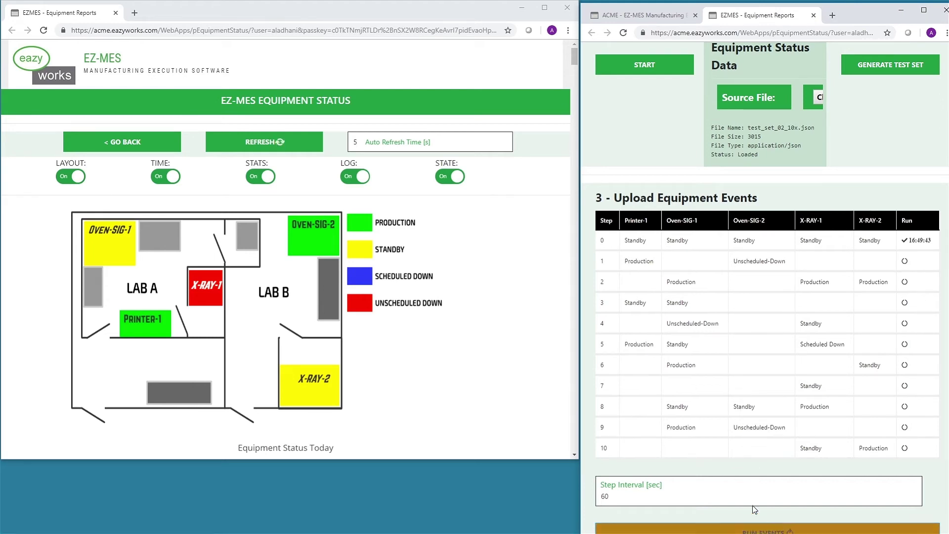
pyautogui.moveTo(753, 502); pyautogui.dragTo(583, 497)
pyautogui.write('10')
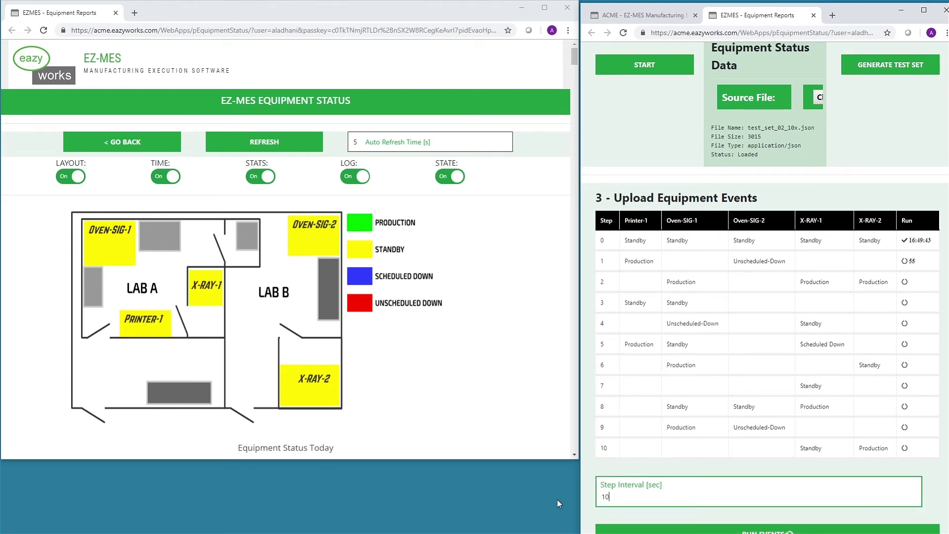
pyautogui.press('Tab')
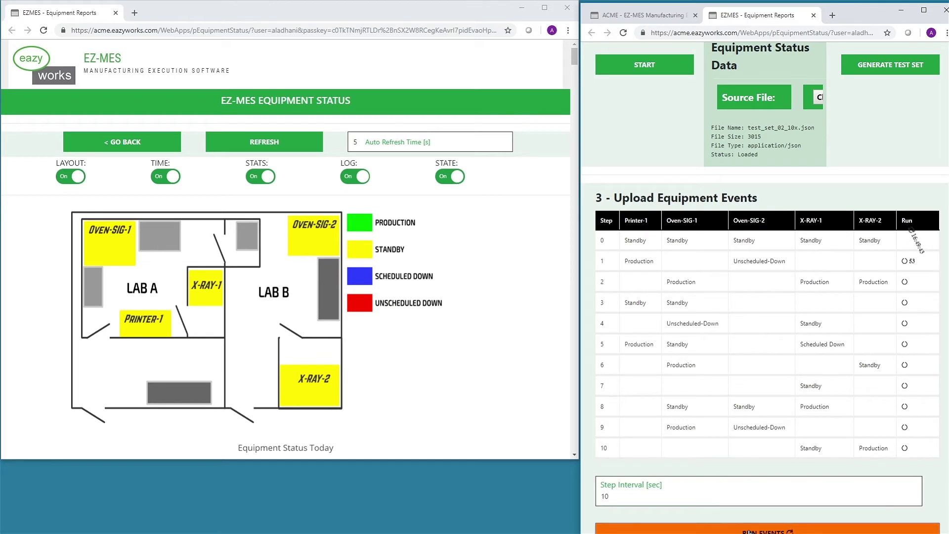
pyautogui.click(874, 463)
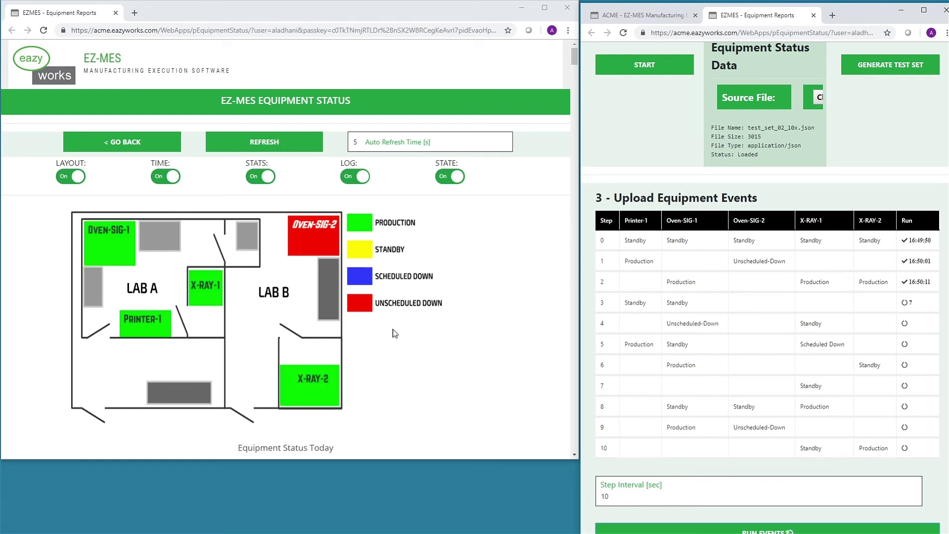
# Step: Open the list of all equipment travelers on the main EZ-MES page
pyautogui.click(620, 16)
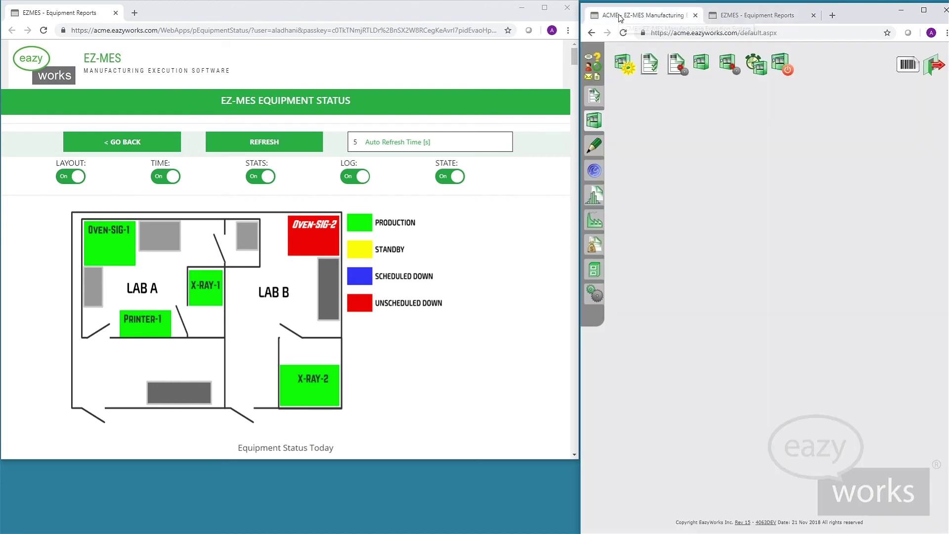
pyautogui.click(648, 75)
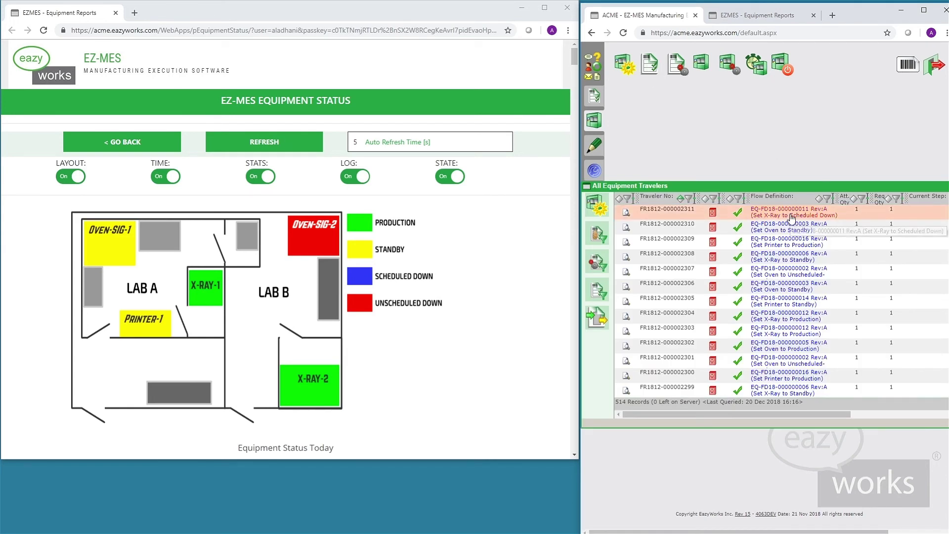